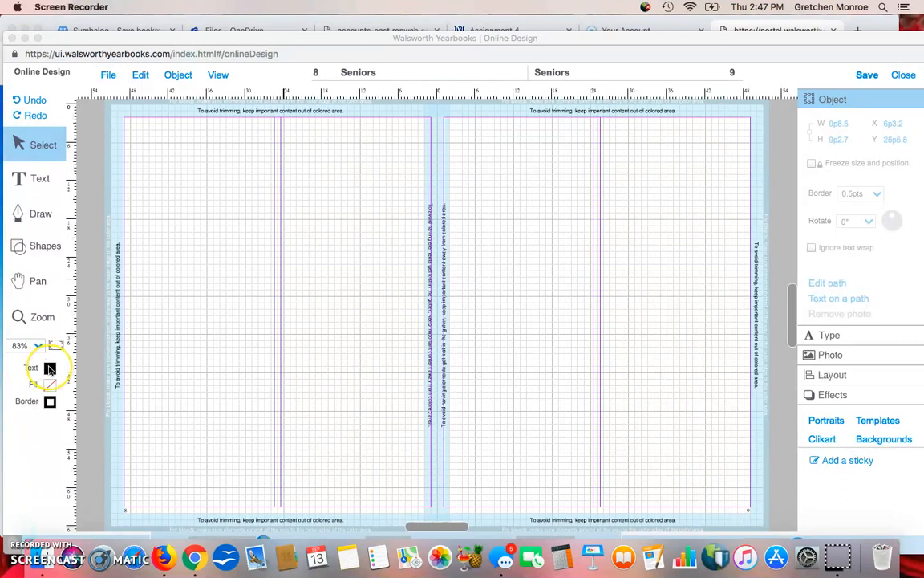
pyautogui.click(49, 403)
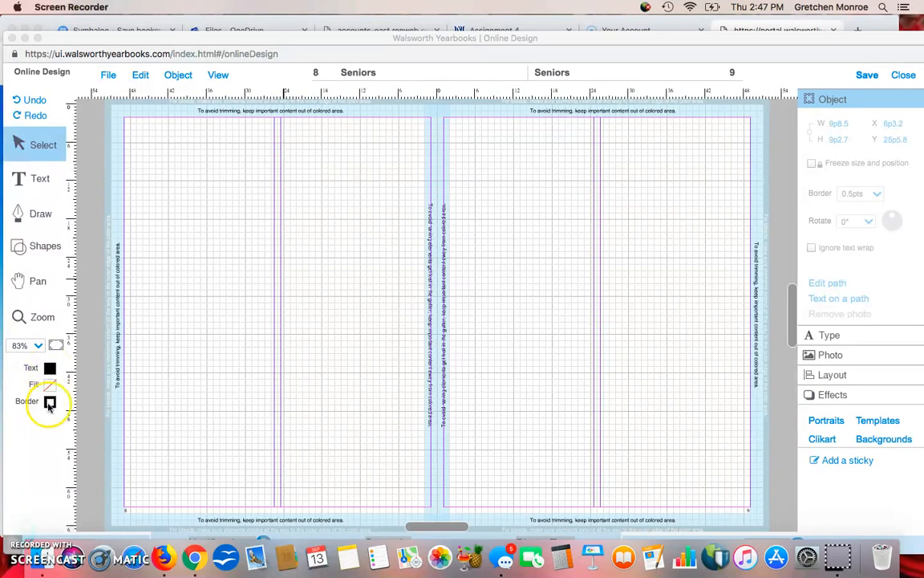
pyautogui.click(51, 385)
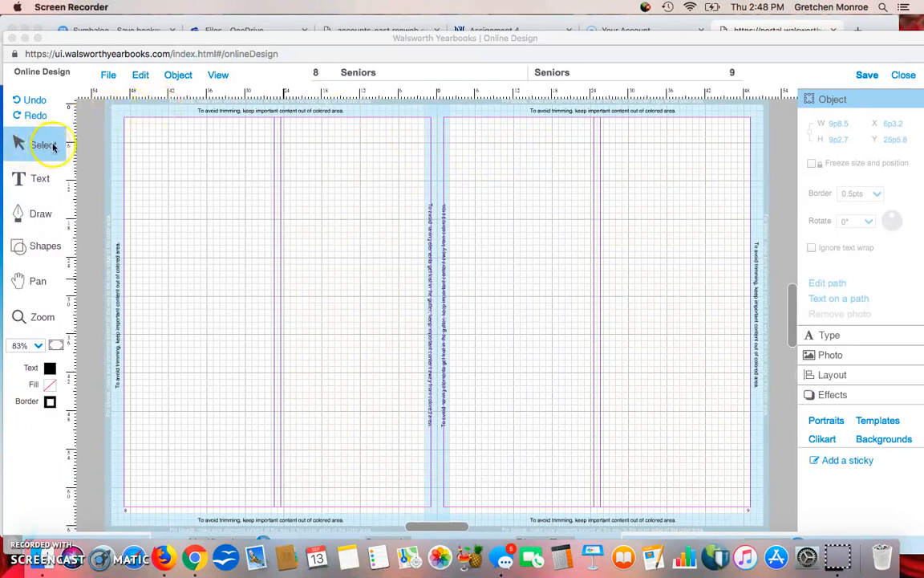
# Place a horizontal guide across both pages at about 18 picas on the vertical ruler.
pyautogui.click(498, 95)
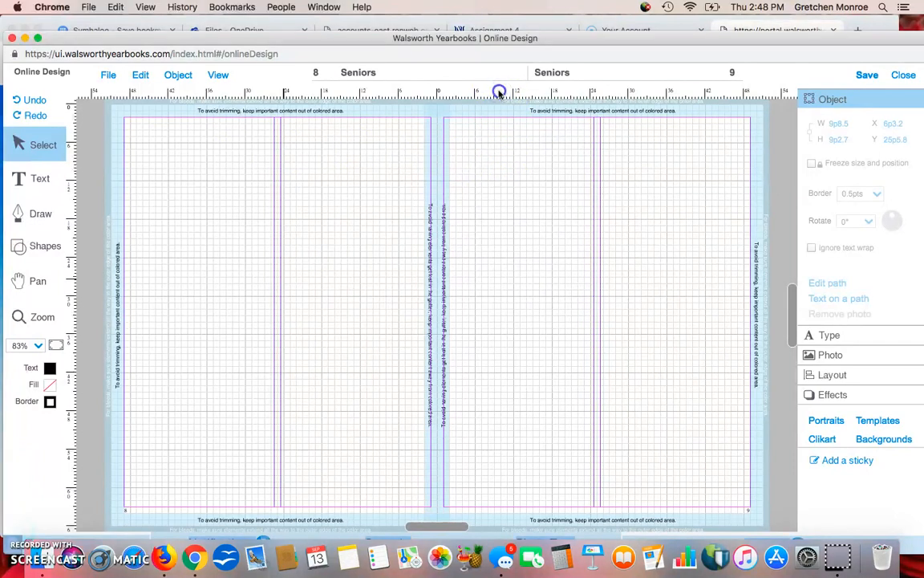
pyautogui.moveTo(500, 100); pyautogui.dragTo(509, 219)
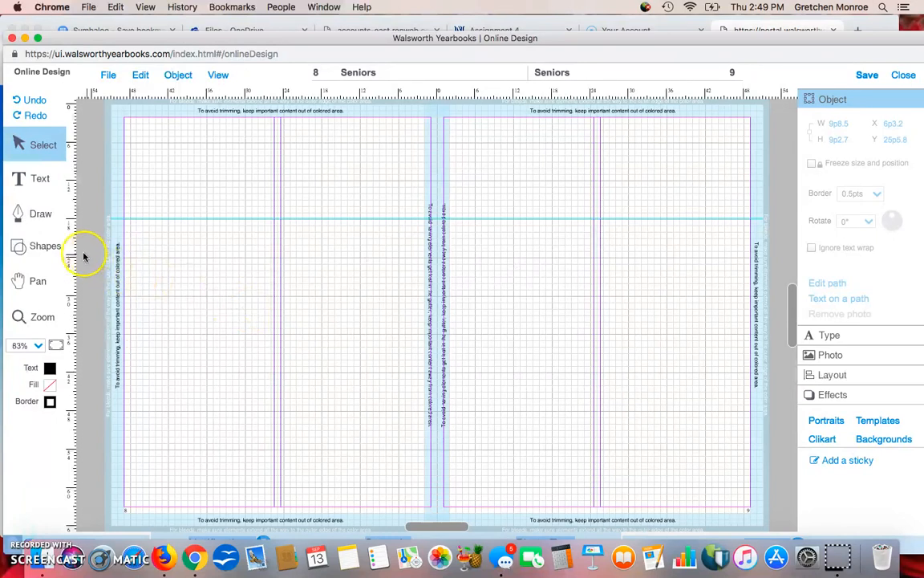
# Add a rectangle at the upper inner corner of page 9 and enlarge it to about 33p8.5 wide by 52p1 high.
pyautogui.click(47, 248)
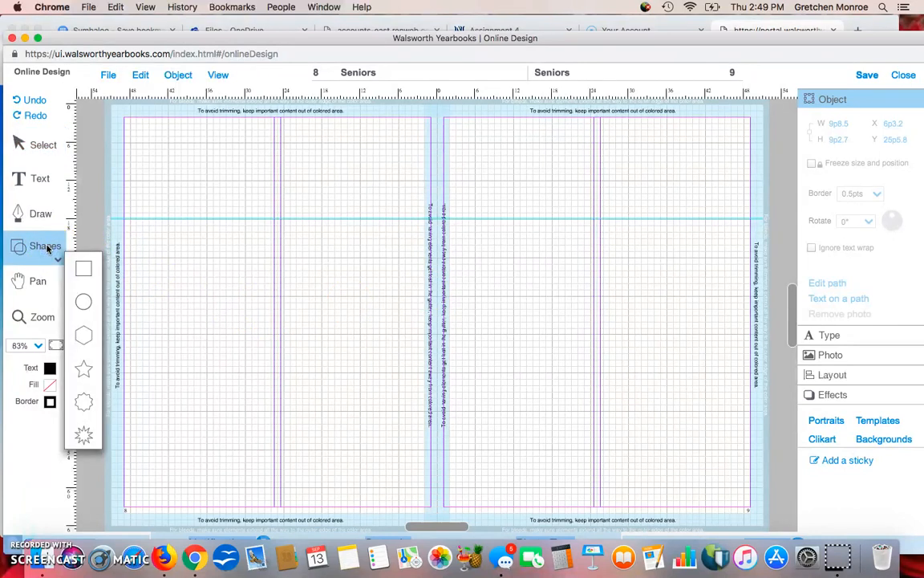
pyautogui.click(84, 271)
pyautogui.click(83, 270)
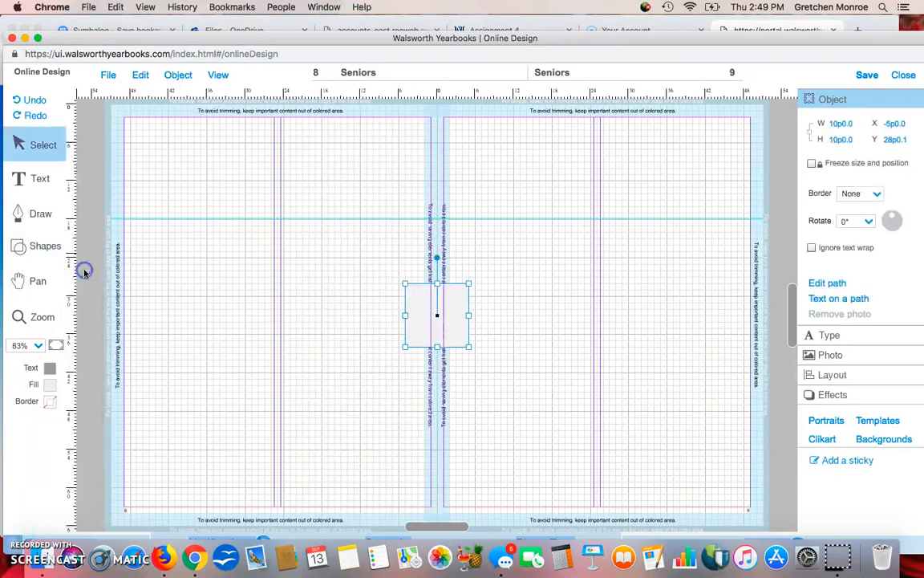
pyautogui.click(424, 332)
pyautogui.moveTo(424, 332); pyautogui.dragTo(470, 166)
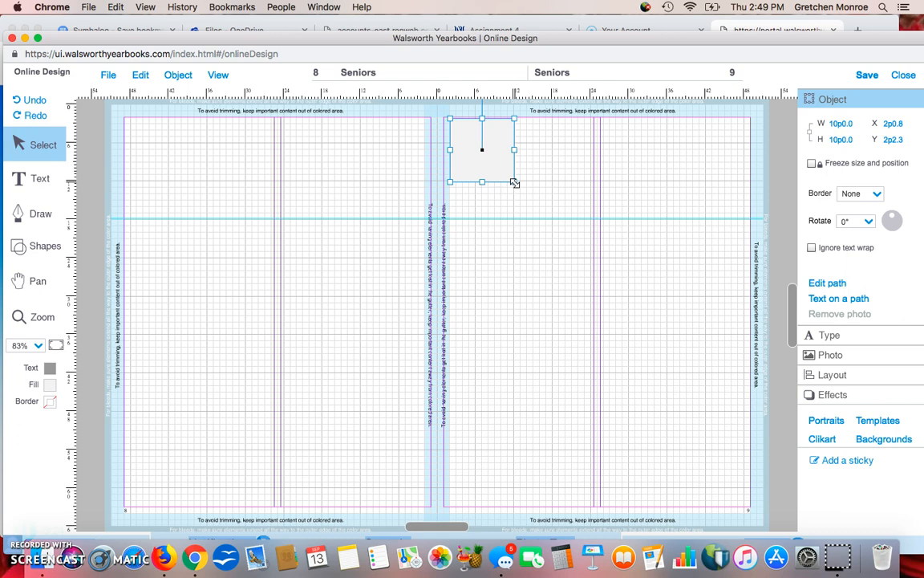
pyautogui.moveTo(514, 183); pyautogui.dragTo(672, 458)
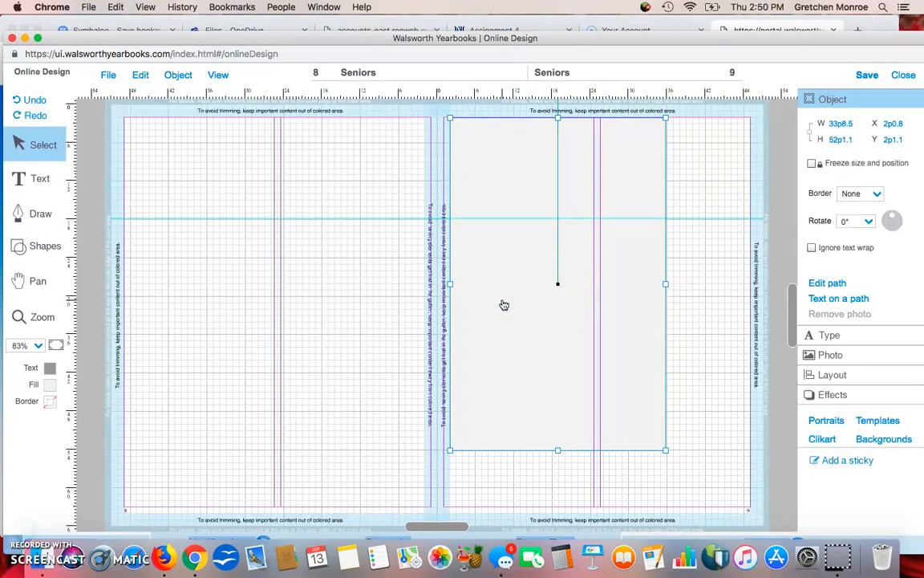
# Duplicate the large page 9 rectangle and align the copy directly over the original.
pyautogui.click(141, 76)
pyautogui.click(148, 159)
pyautogui.click(141, 75)
pyautogui.click(149, 158)
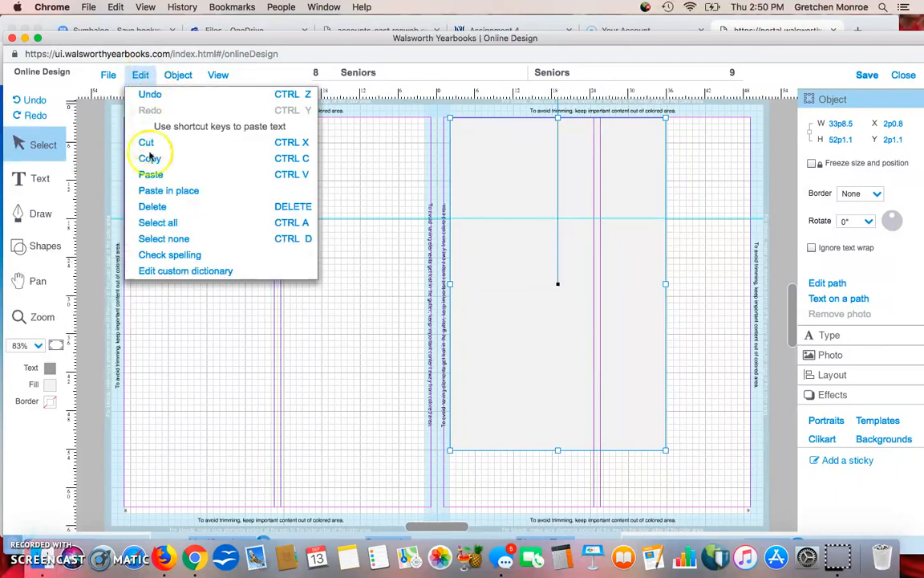
pyautogui.click(151, 174)
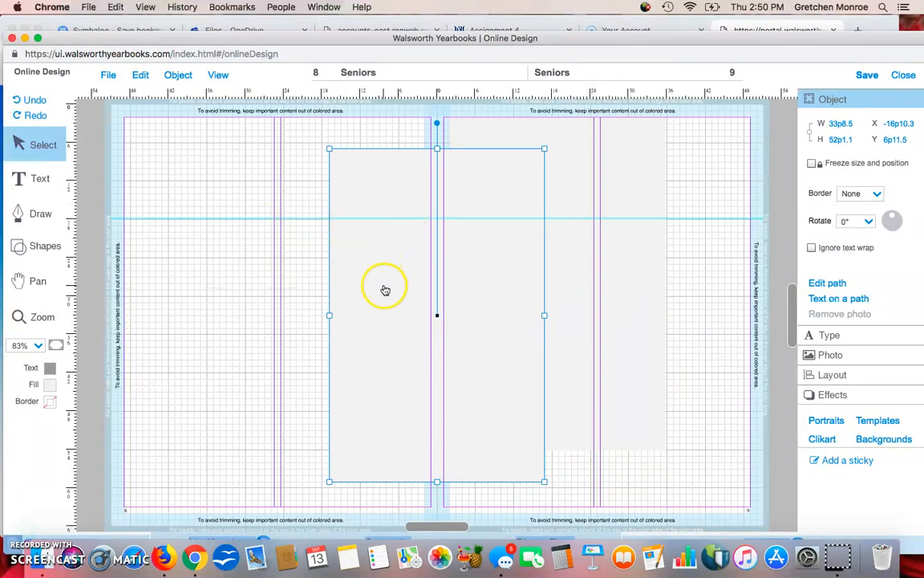
pyautogui.moveTo(387, 285); pyautogui.dragTo(505, 255)
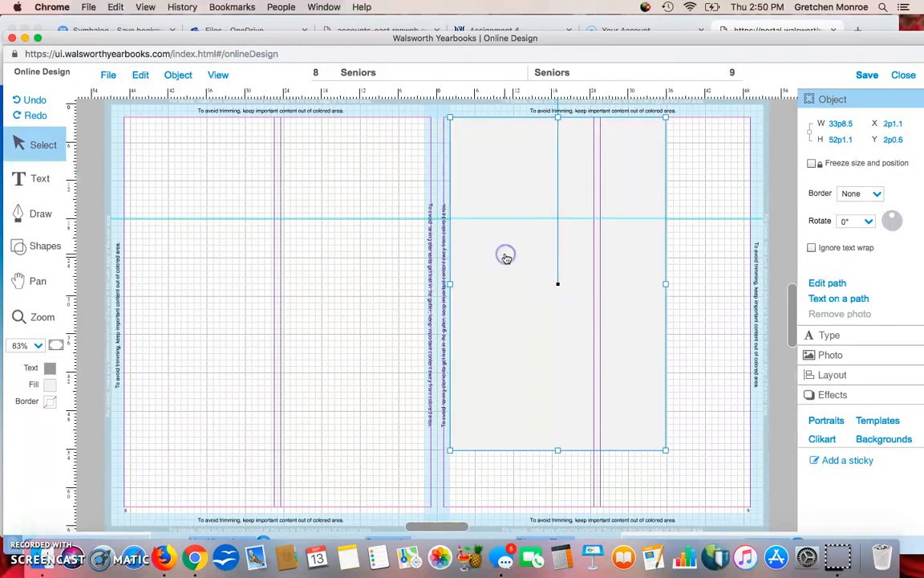
# Shorten the copied rectangle to about 26p7 high and move it to page 8, with its upper edge along the horizontal guide.
pyautogui.moveTo(559, 117); pyautogui.dragTo(581, 281)
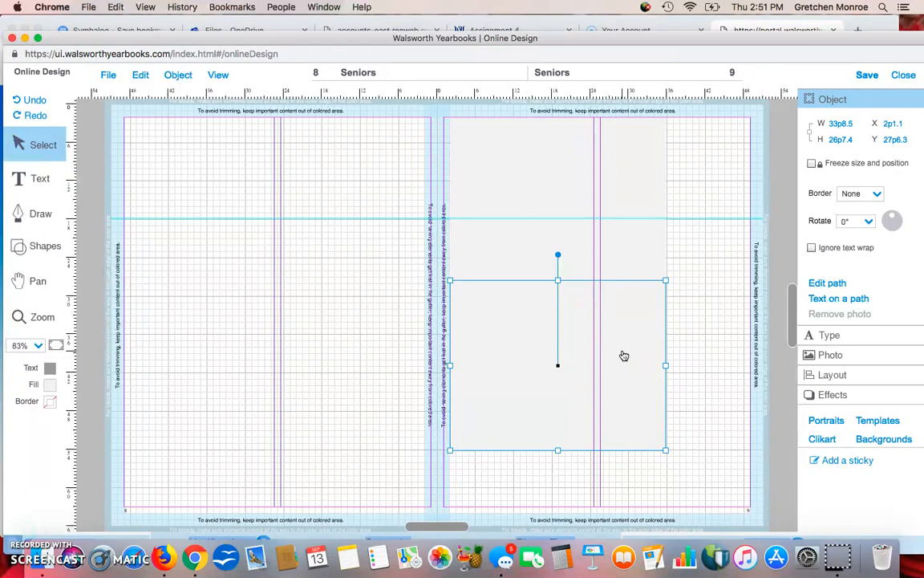
pyautogui.moveTo(623, 353); pyautogui.dragTo(375, 302)
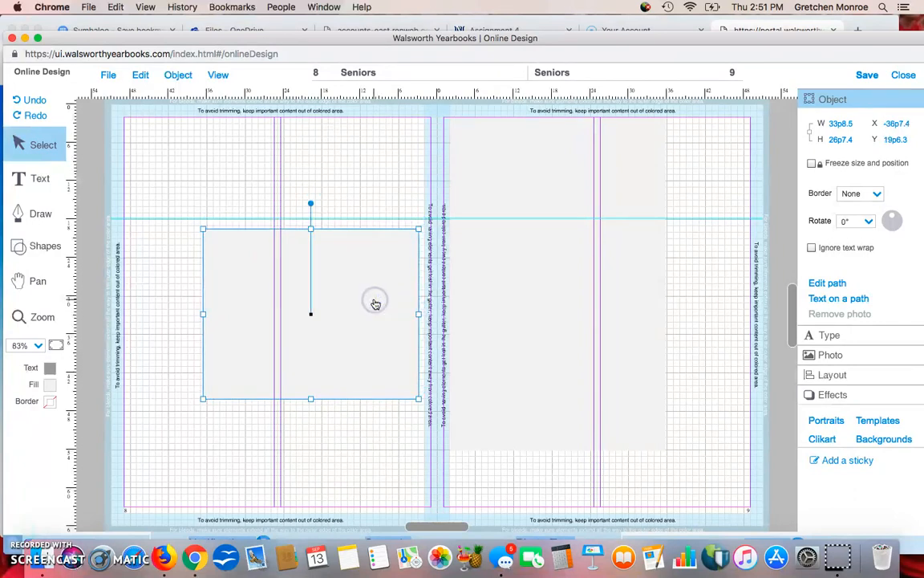
pyautogui.moveTo(375, 302); pyautogui.dragTo(381, 293)
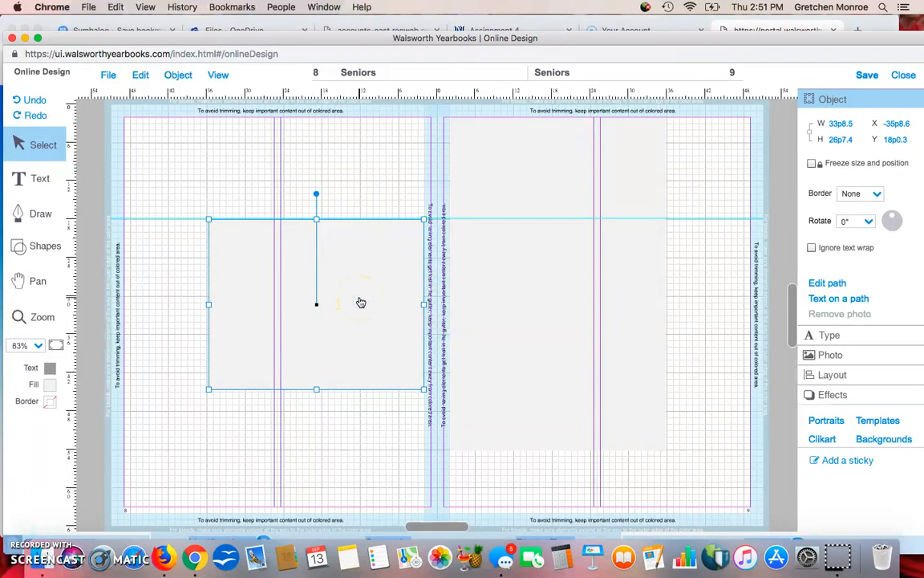
# Duplicate the page 8 rectangle and lay the copy over it beneath the horizontal guide.
pyautogui.click(142, 72)
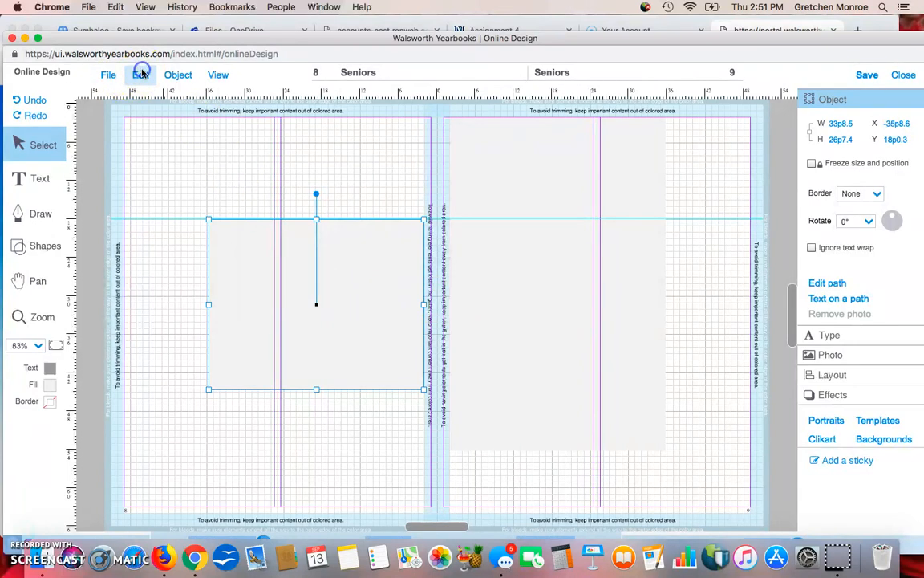
pyautogui.click(149, 161)
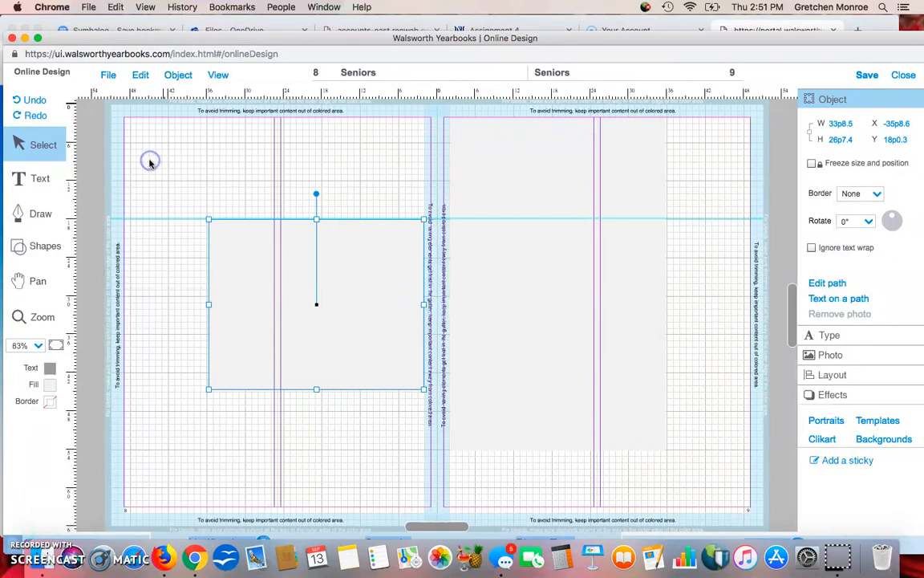
pyautogui.click(140, 75)
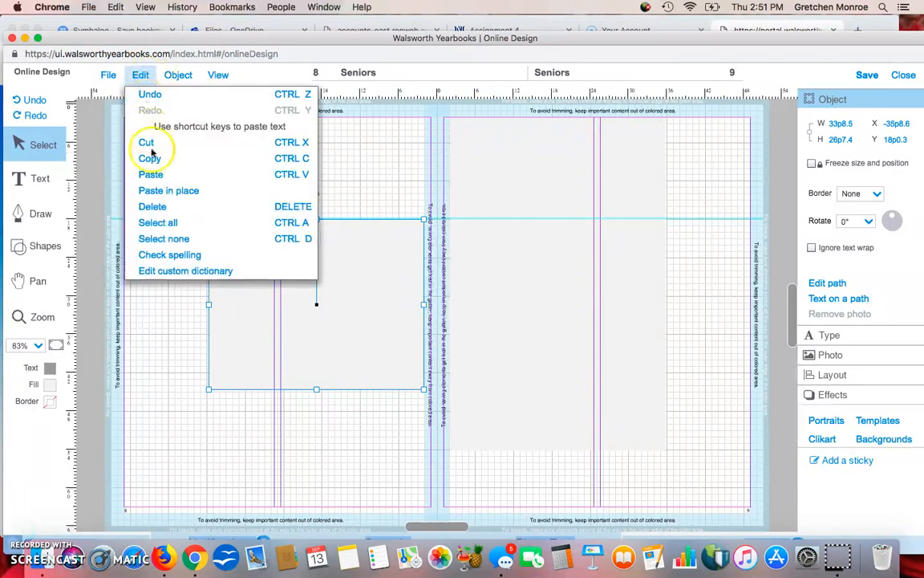
pyautogui.click(151, 174)
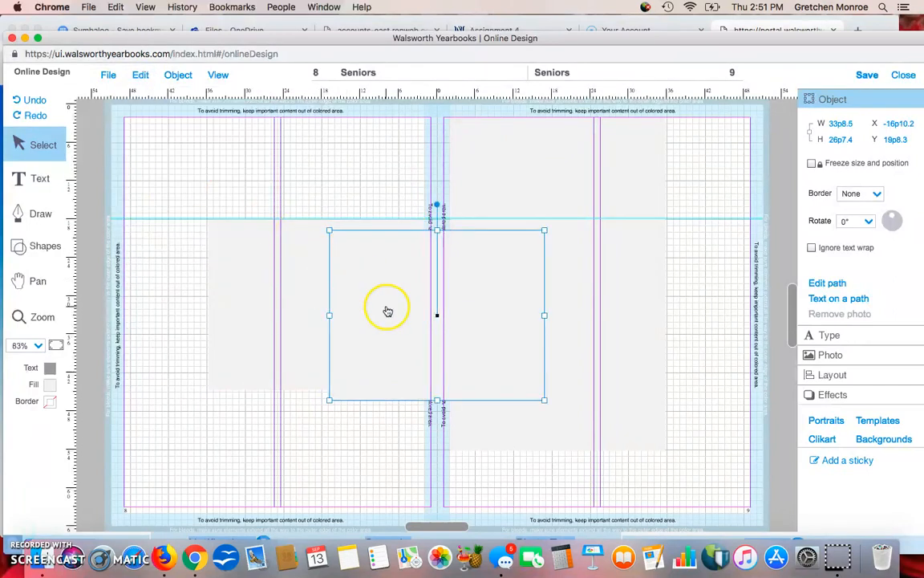
pyautogui.moveTo(398, 313); pyautogui.dragTo(281, 302)
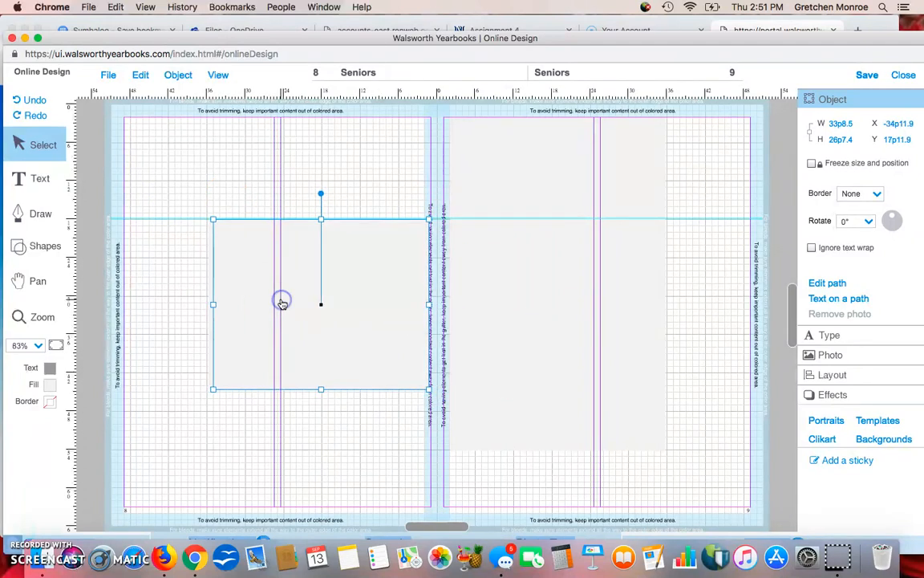
# Resize the copy to about 19p8 wide by 26p5 high and move it to the lower outer corner of page 9.
pyautogui.moveTo(321, 221)
pyautogui.mouseDown()
pyautogui.moveTo(332, 324)
pyautogui.moveTo(324, 221)
pyautogui.mouseUp()
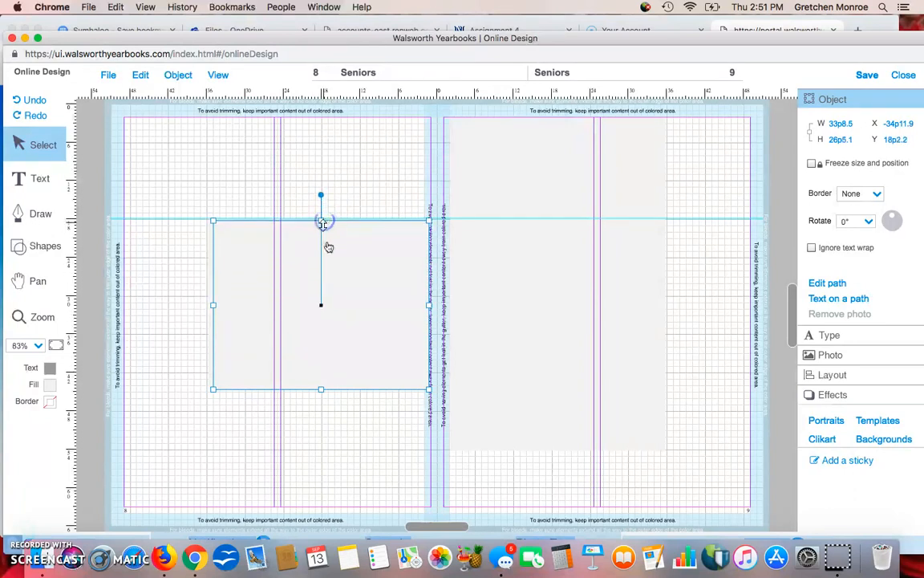
pyautogui.moveTo(216, 304); pyautogui.dragTo(305, 287)
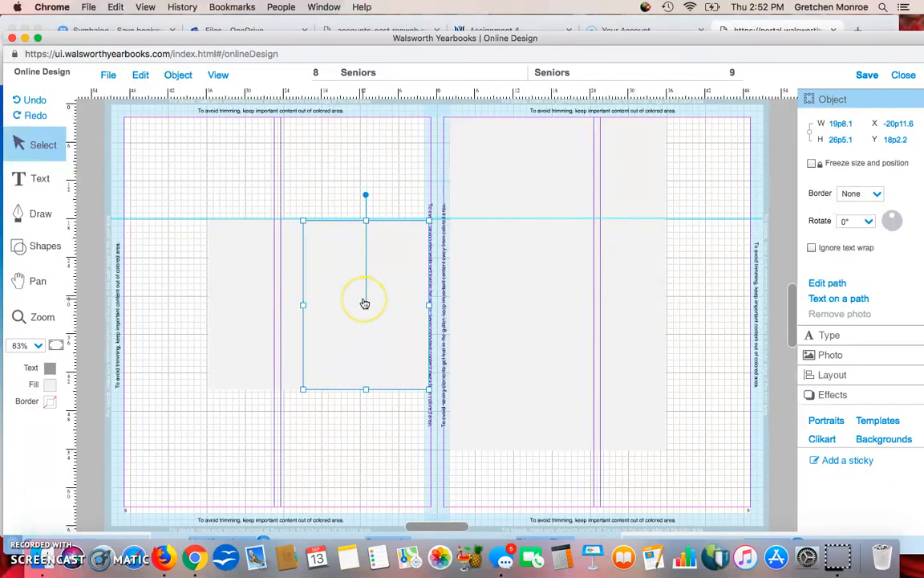
pyautogui.moveTo(338, 320); pyautogui.dragTo(641, 423)
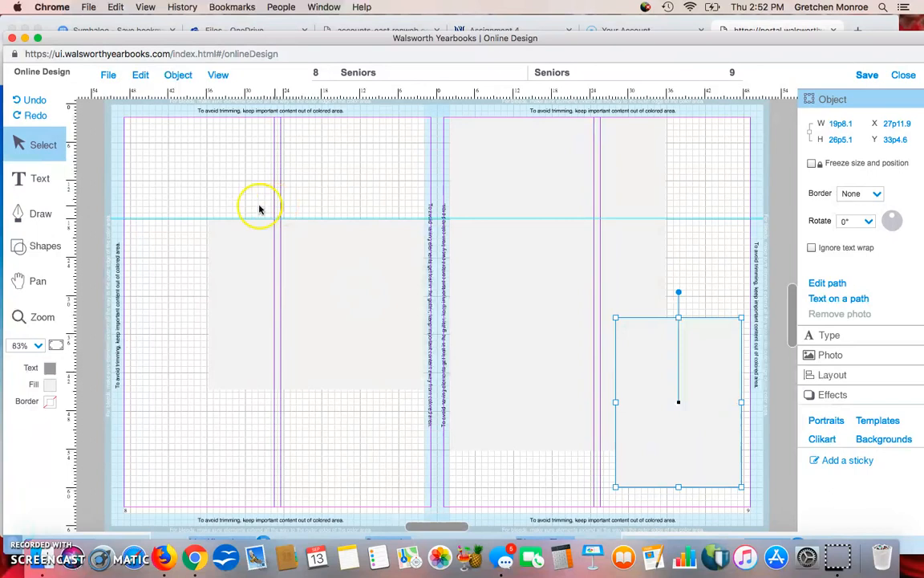
# Duplicate the small page 9 rectangle, shorten the copy to about 14p5 high, and place it below the page 8 rectangle near the gutter.
pyautogui.click(142, 76)
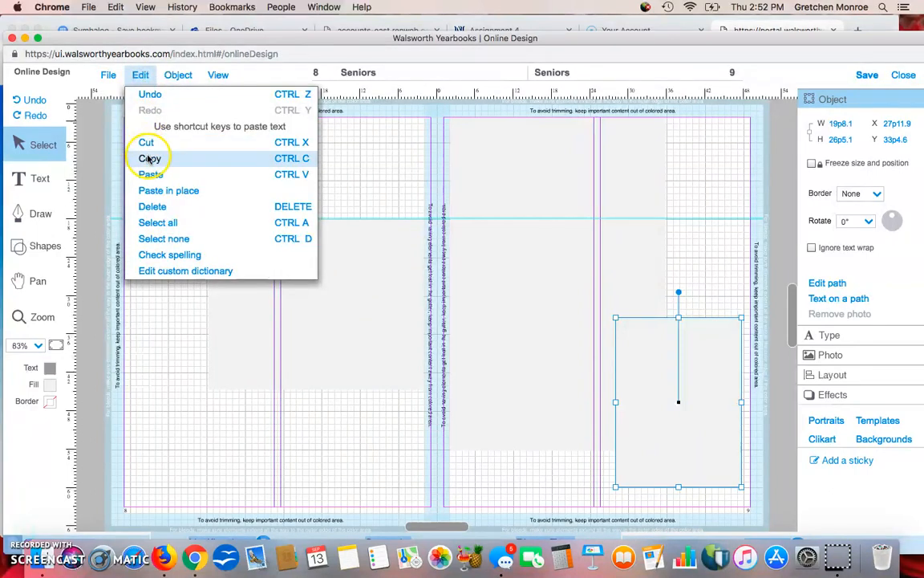
pyautogui.click(147, 157)
pyautogui.click(141, 75)
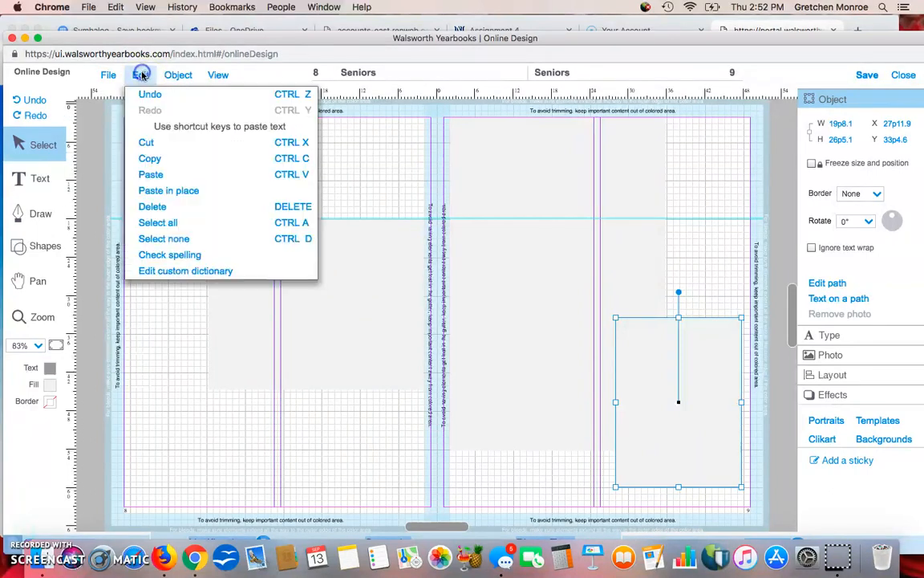
pyautogui.click(152, 174)
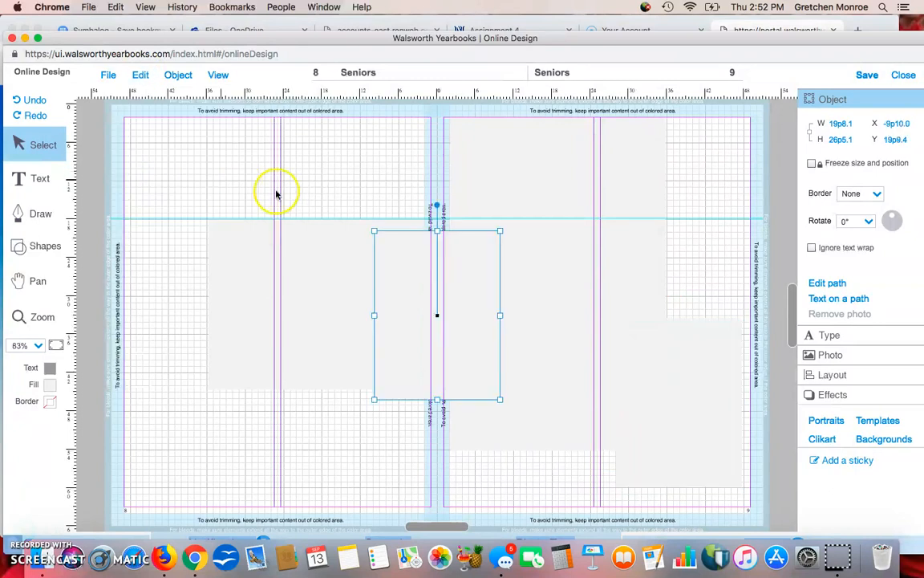
pyautogui.click(436, 233)
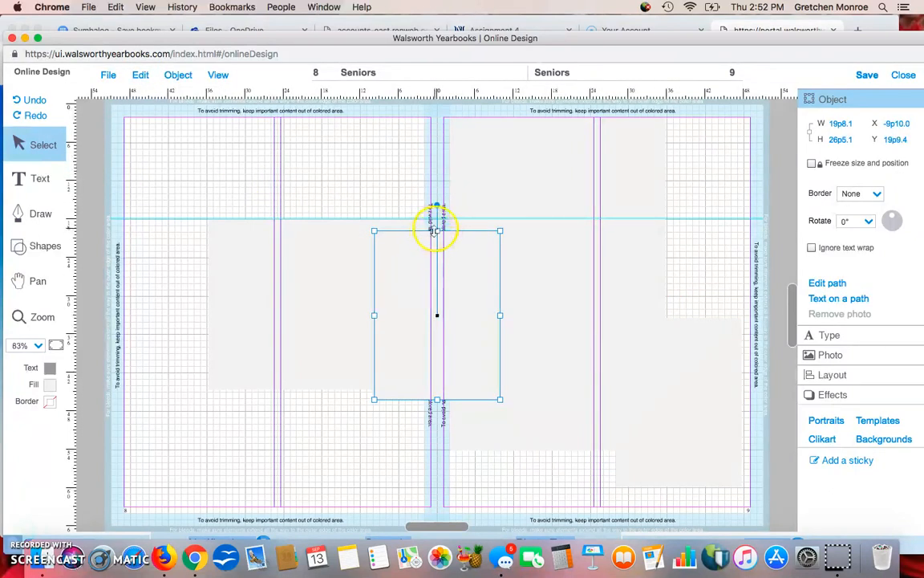
pyautogui.moveTo(436, 233); pyautogui.dragTo(394, 435)
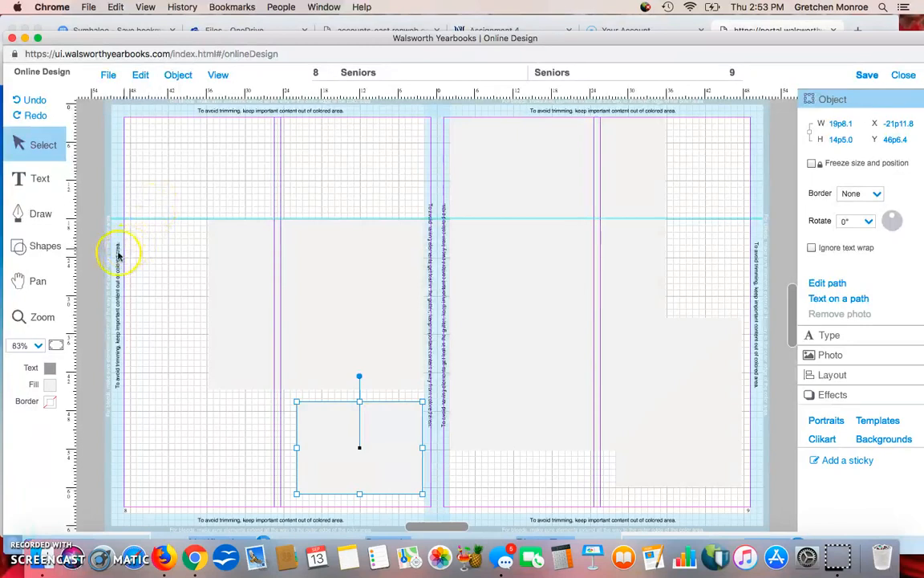
# Zoom in to 800% on the lower outer corner of the larger page 8 rectangle to examine its edges against the grid.
pyautogui.click(31, 317)
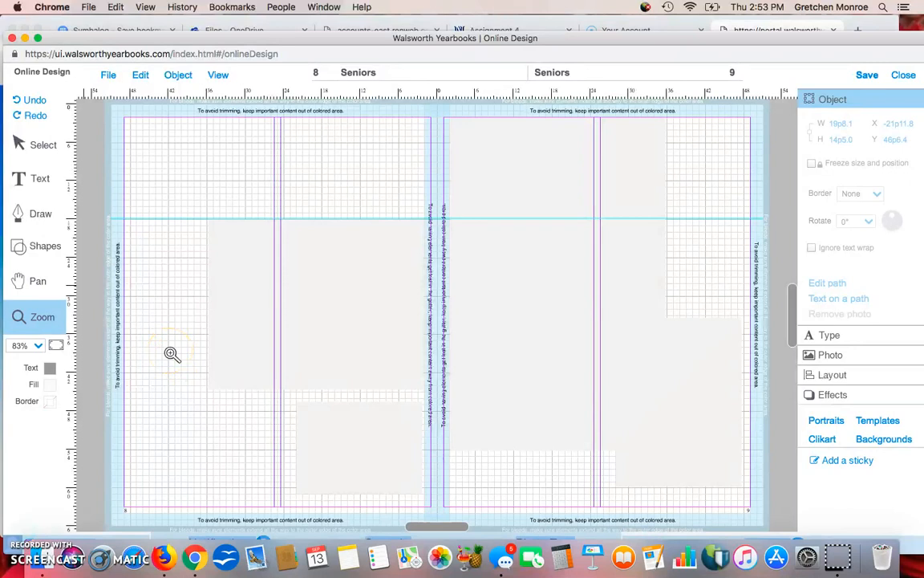
pyautogui.moveTo(170, 351); pyautogui.dragTo(259, 430)
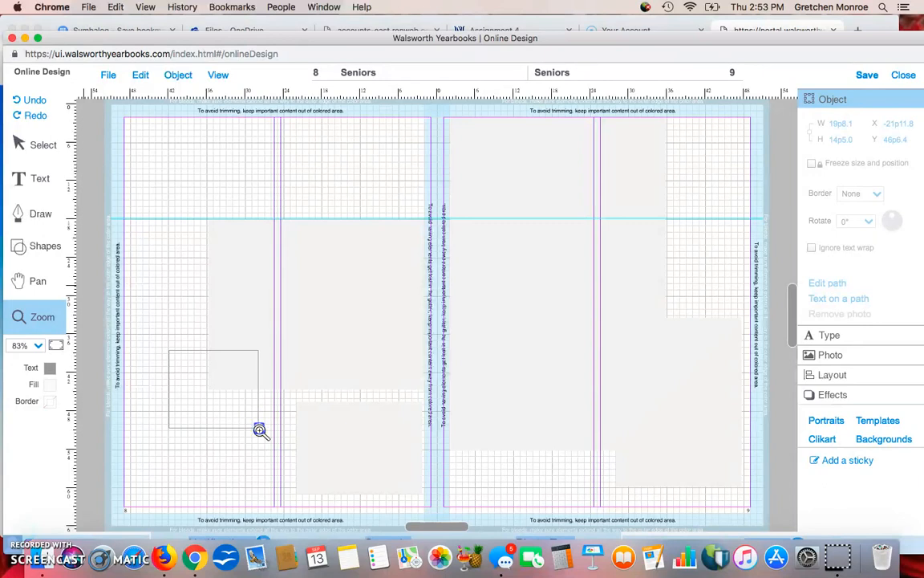
pyautogui.moveTo(259, 430); pyautogui.dragTo(260, 430)
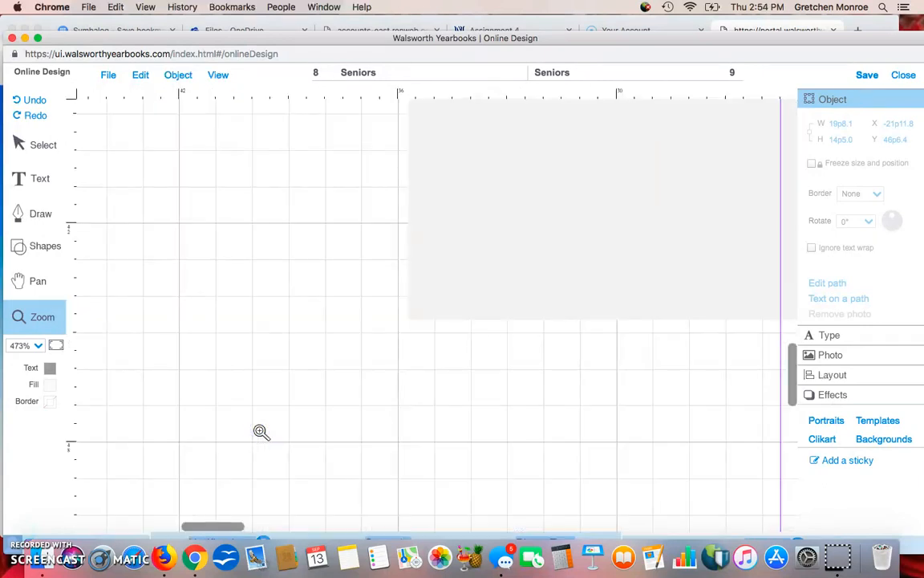
pyautogui.click(38, 347)
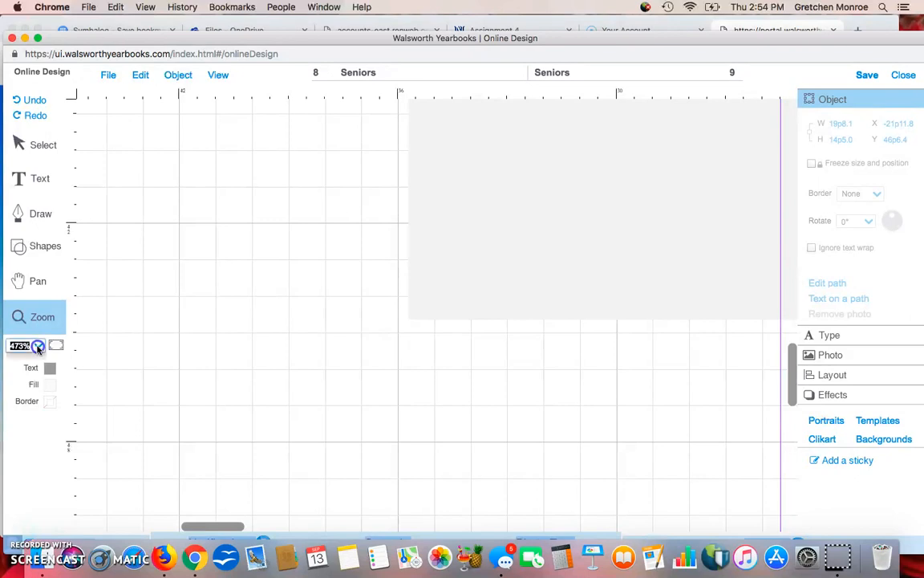
pyautogui.moveTo(38, 374); pyautogui.dragTo(46, 433)
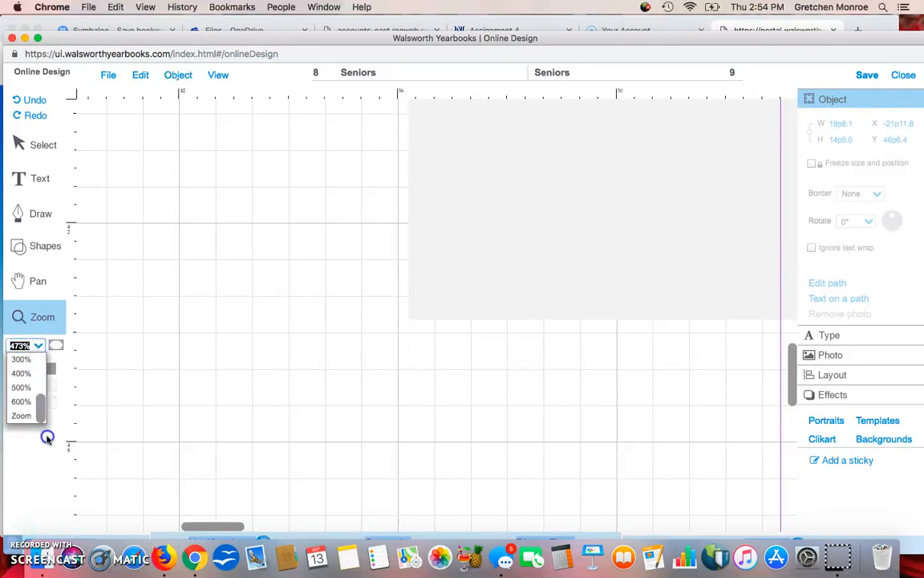
pyautogui.click(22, 402)
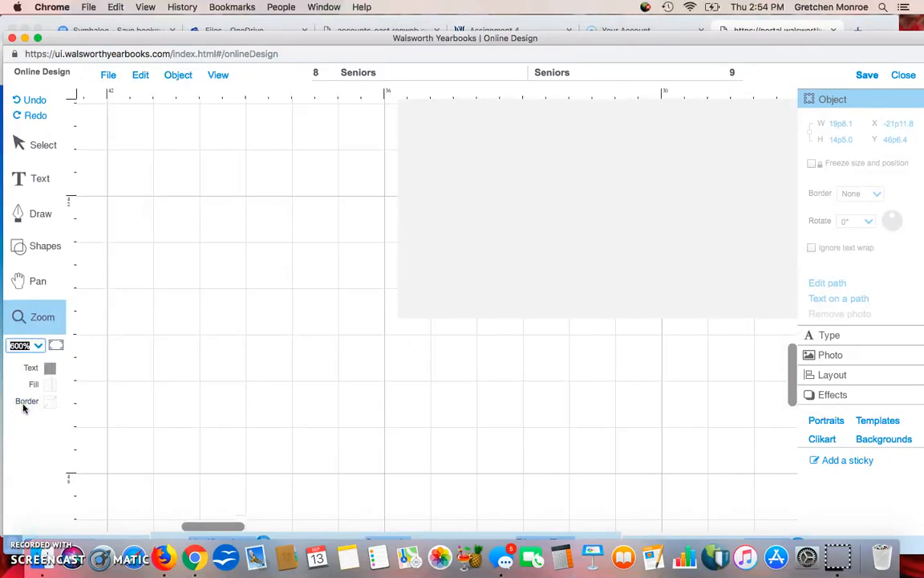
pyautogui.moveTo(321, 249); pyautogui.dragTo(483, 414)
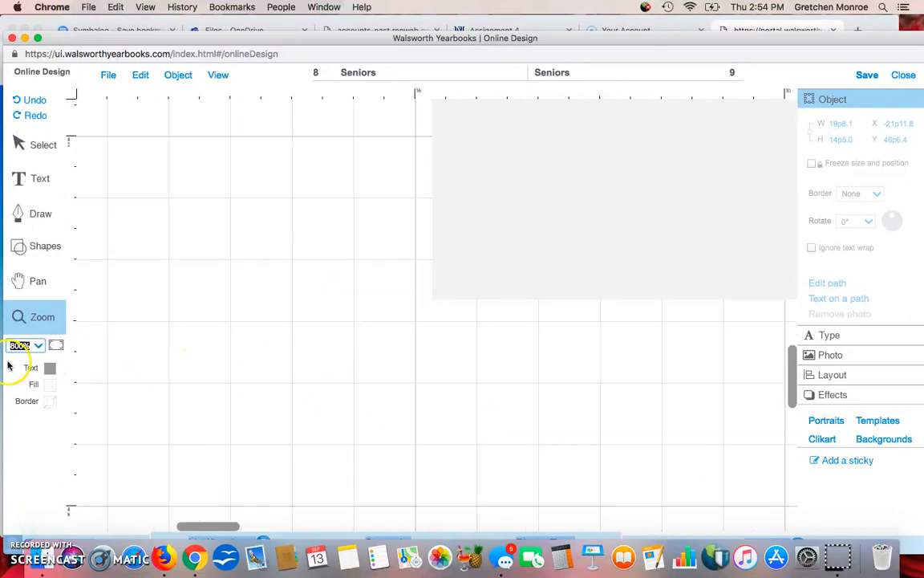
pyautogui.click(42, 144)
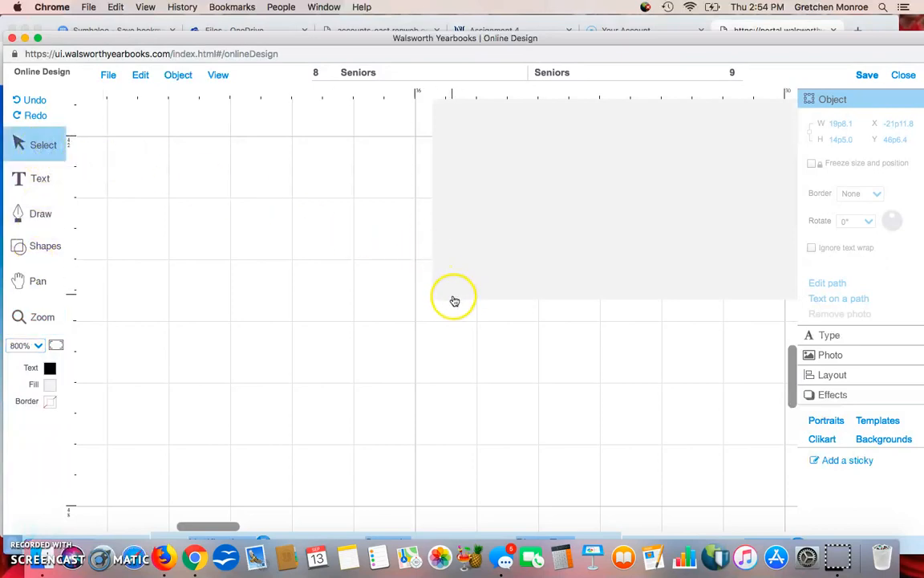
# Move the larger page 8 rectangle to about X -35p11.6, Y 18p4.6, aligning its lower outer corner with a grid intersection.
pyautogui.moveTo(455, 294); pyautogui.dragTo(438, 314)
# Move the small page 8 rectangle up to about Y 46p0.2 so its upper edge lines up with the grid line beneath the larger rectangle.
pyautogui.click(35, 279)
pyautogui.moveTo(534, 428); pyautogui.dragTo(349, 287)
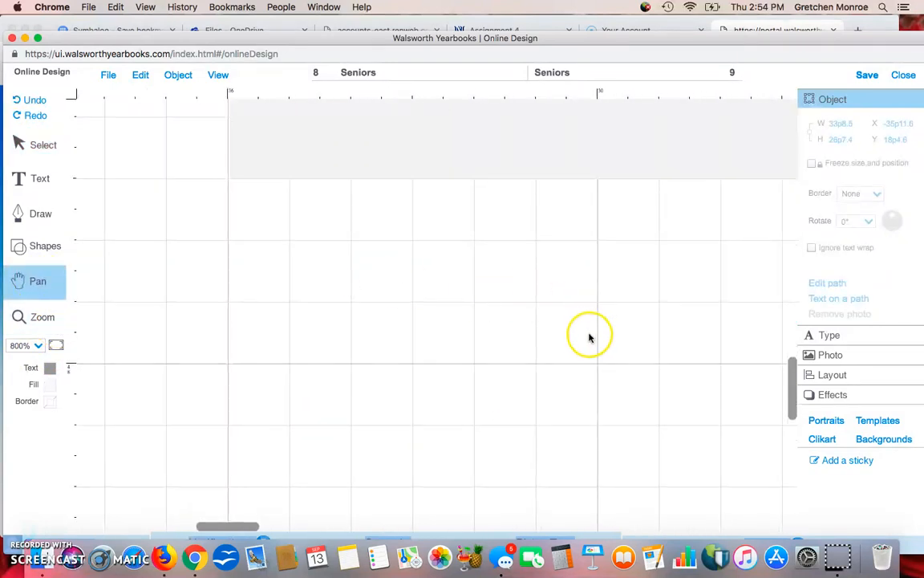
pyautogui.moveTo(590, 335); pyautogui.dragTo(320, 314)
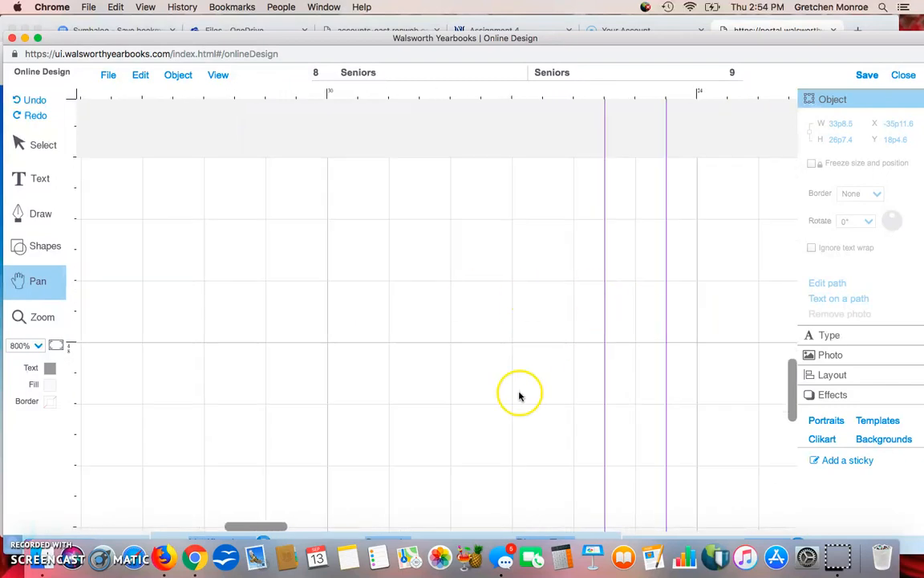
pyautogui.moveTo(492, 412); pyautogui.dragTo(322, 367)
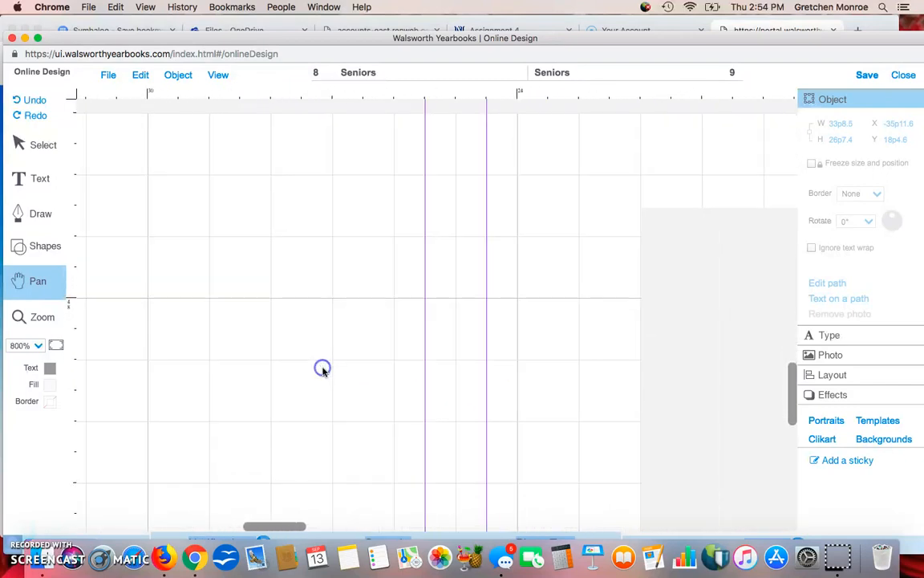
pyautogui.moveTo(603, 373); pyautogui.dragTo(404, 387)
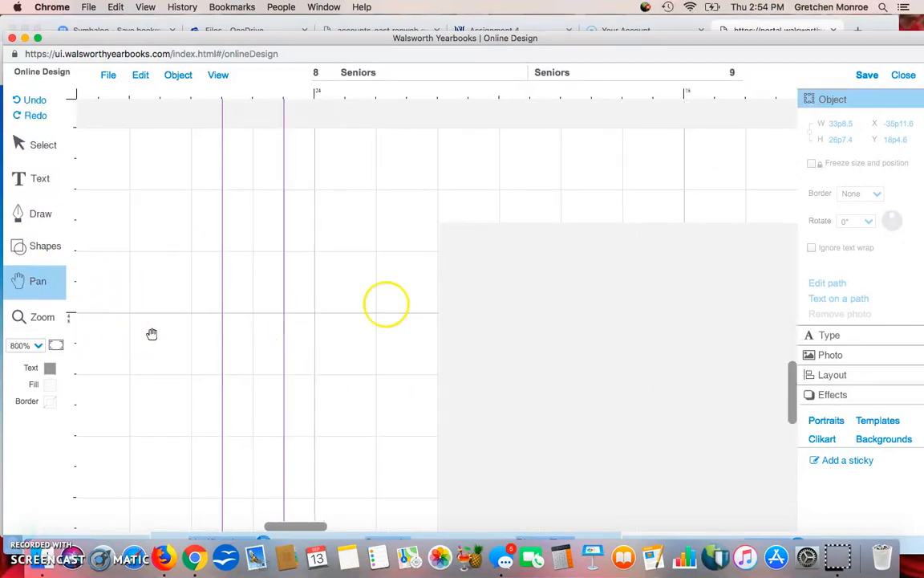
pyautogui.click(23, 149)
pyautogui.moveTo(579, 282); pyautogui.dragTo(579, 230)
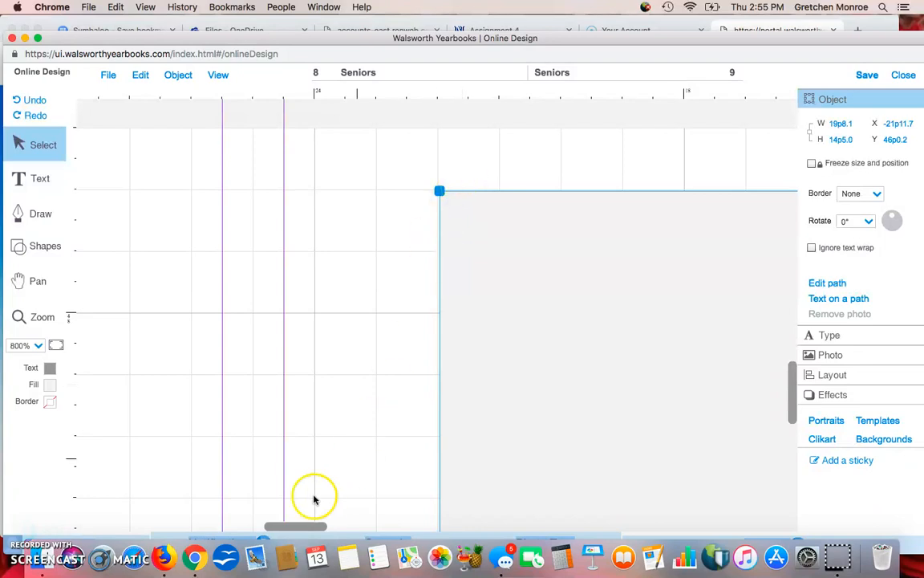
pyautogui.moveTo(285, 529); pyautogui.dragTo(718, 520)
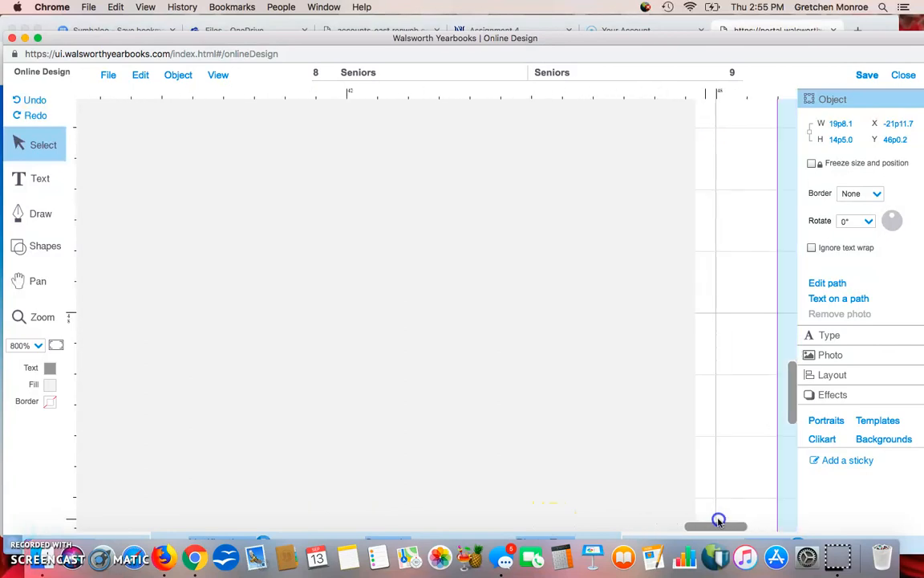
pyautogui.click(26, 287)
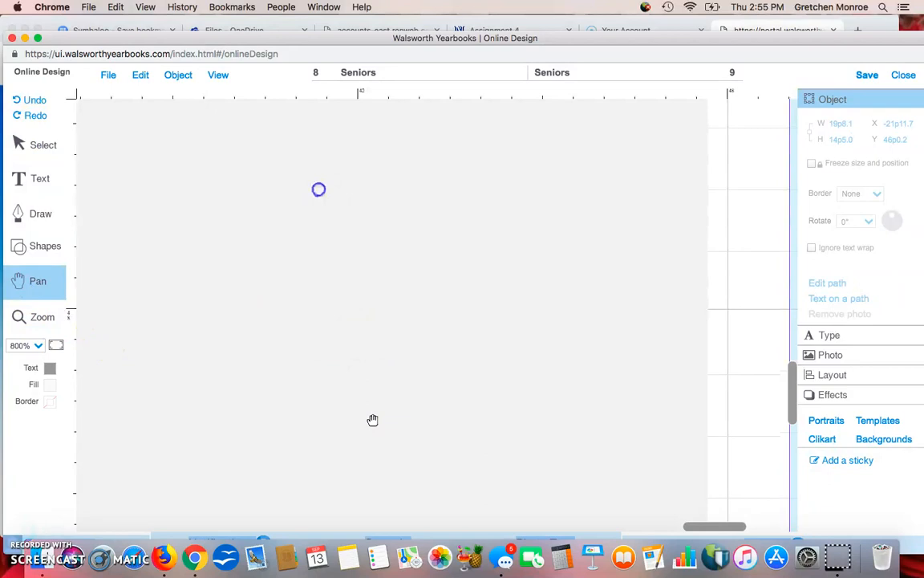
pyautogui.hscroll(3, 373, 421)
pyautogui.scroll(-2, 390, 206)
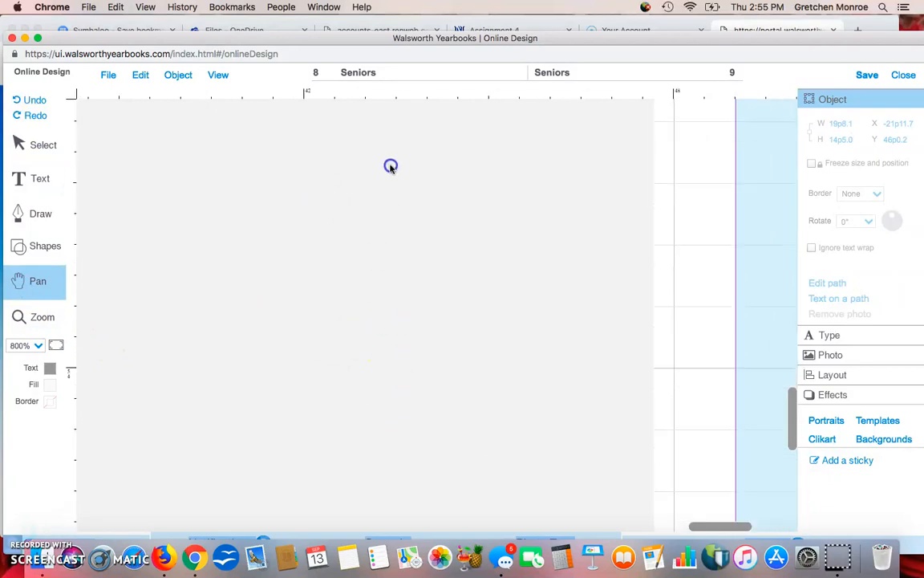
# Move the large page 9 rectangle to about X 2p0.6, Y 1p10.7, aligning its lower edge with the nearest grid line.
pyautogui.click(56, 345)
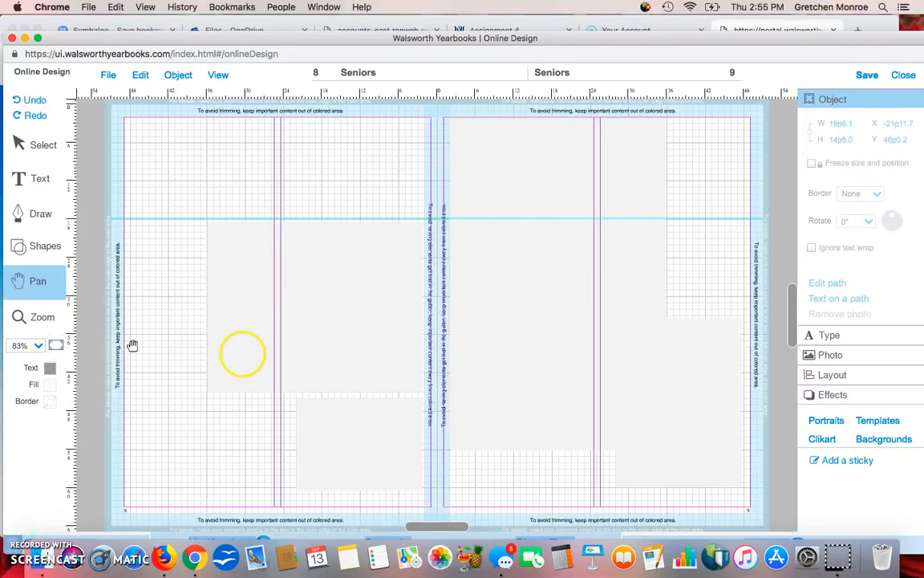
pyautogui.click(40, 316)
pyautogui.moveTo(585, 420); pyautogui.dragTo(652, 499)
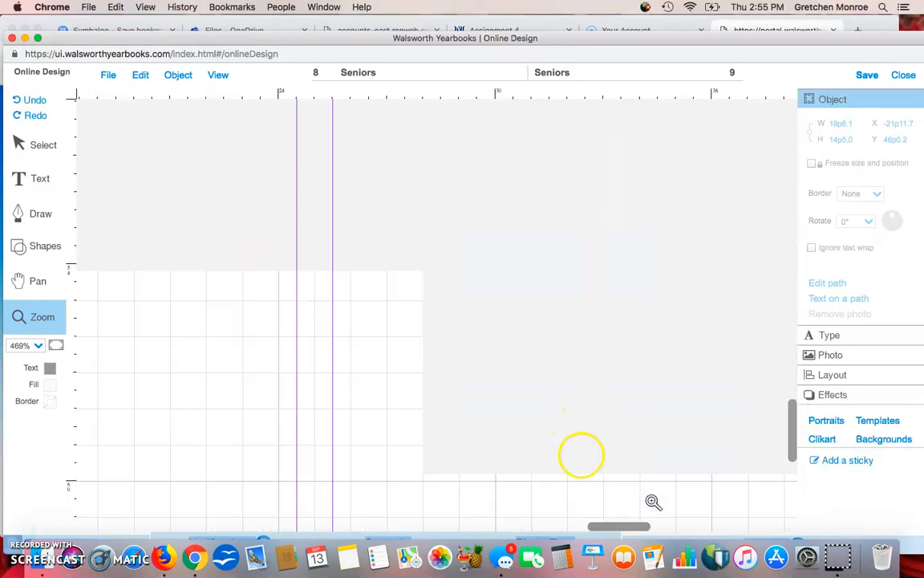
pyautogui.moveTo(353, 231); pyautogui.dragTo(483, 349)
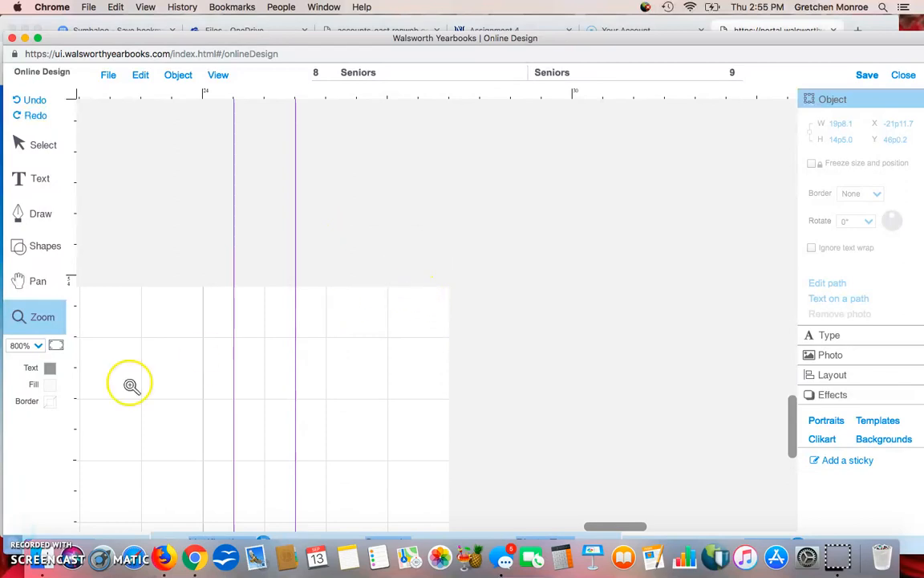
pyautogui.click(31, 150)
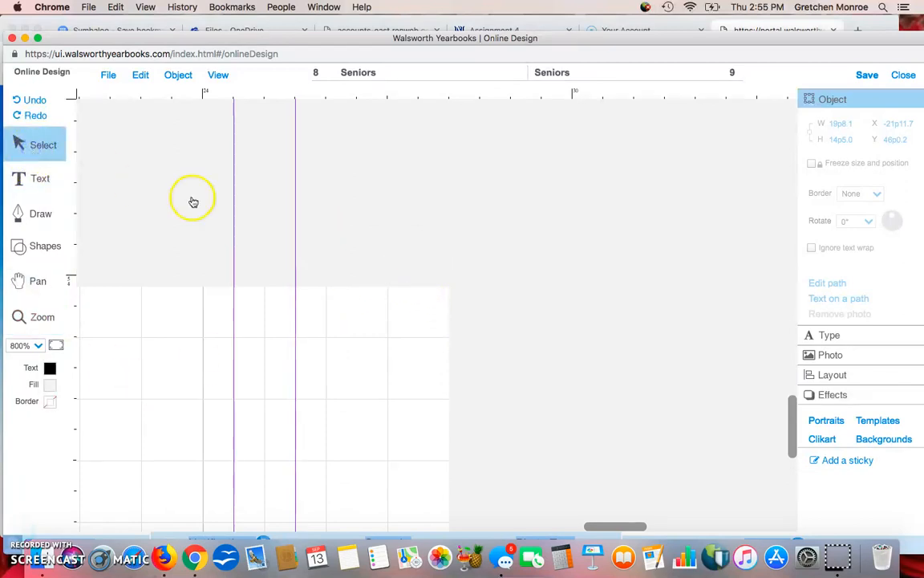
pyautogui.click(272, 241)
pyautogui.moveTo(376, 236)
pyautogui.mouseDown()
pyautogui.moveTo(373, 215)
pyautogui.moveTo(374, 226)
pyautogui.mouseUp()
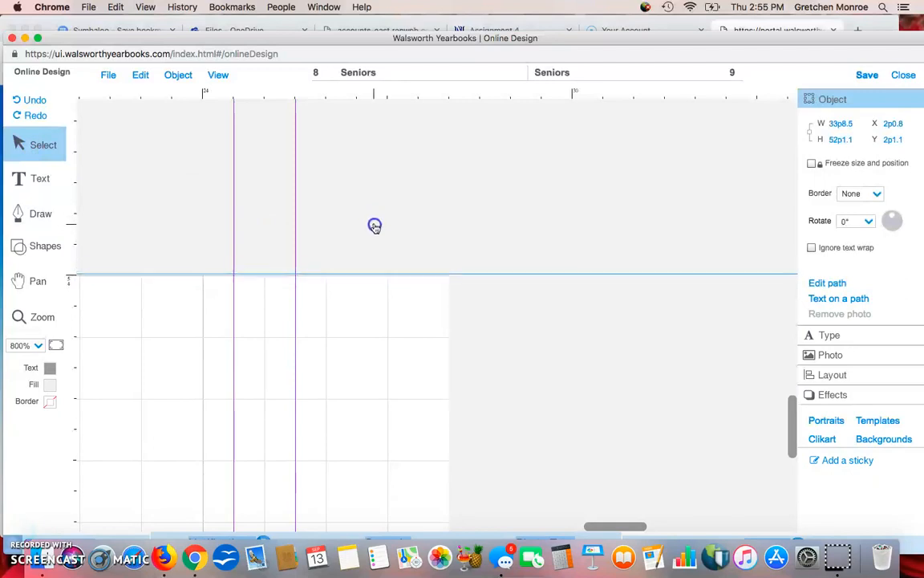
pyautogui.click(476, 344)
pyautogui.moveTo(478, 345); pyautogui.dragTo(475, 343)
pyautogui.click(410, 259)
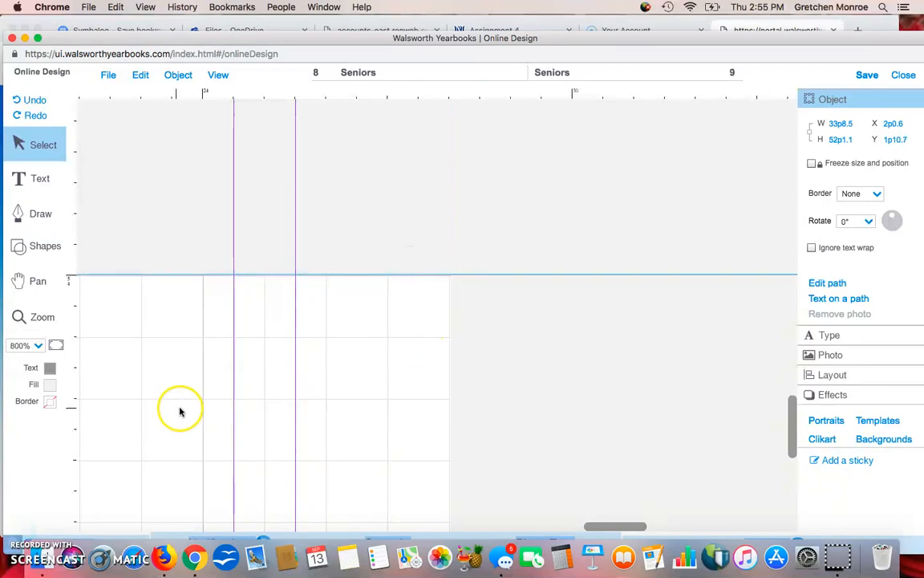
pyautogui.click(56, 346)
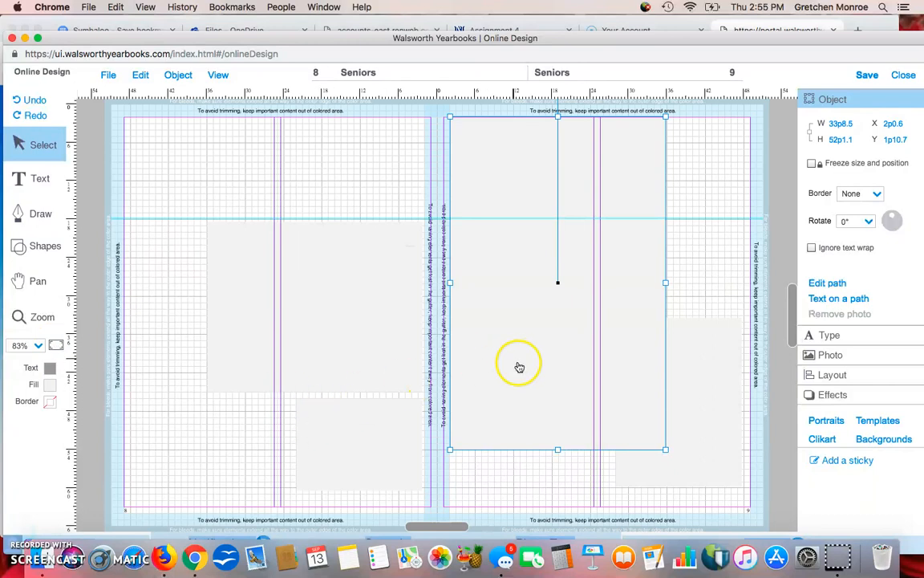
pyautogui.click(687, 389)
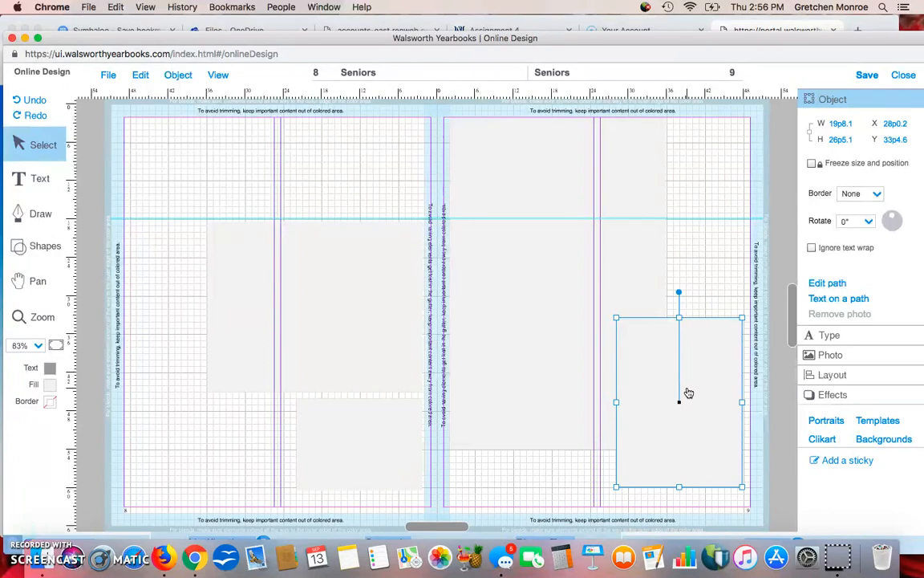
pyautogui.click(141, 76)
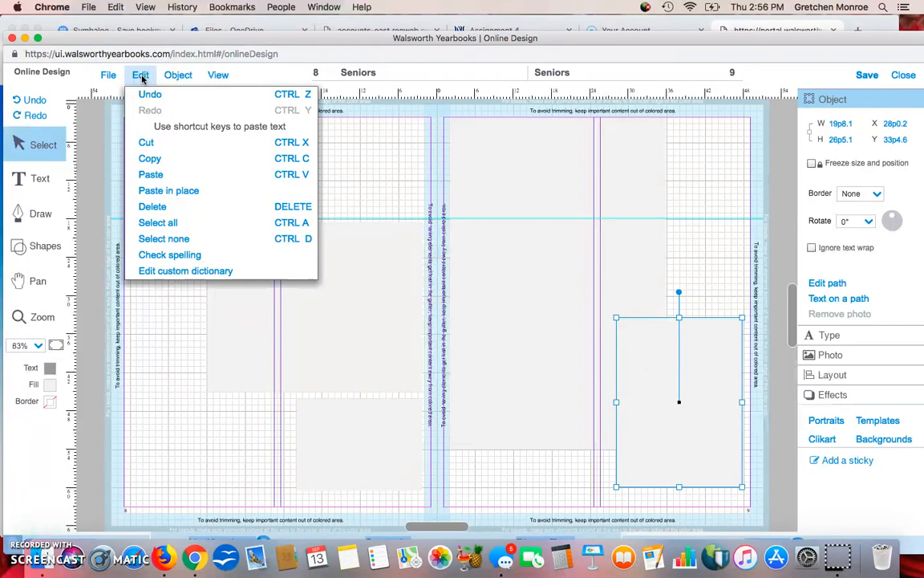
pyautogui.click(142, 76)
pyautogui.click(713, 372)
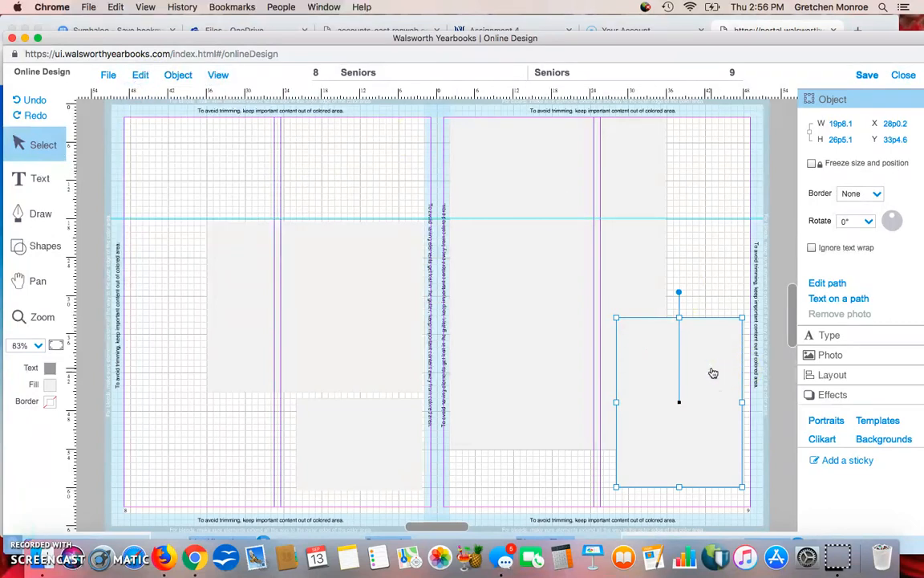
pyautogui.rightClick(712, 370)
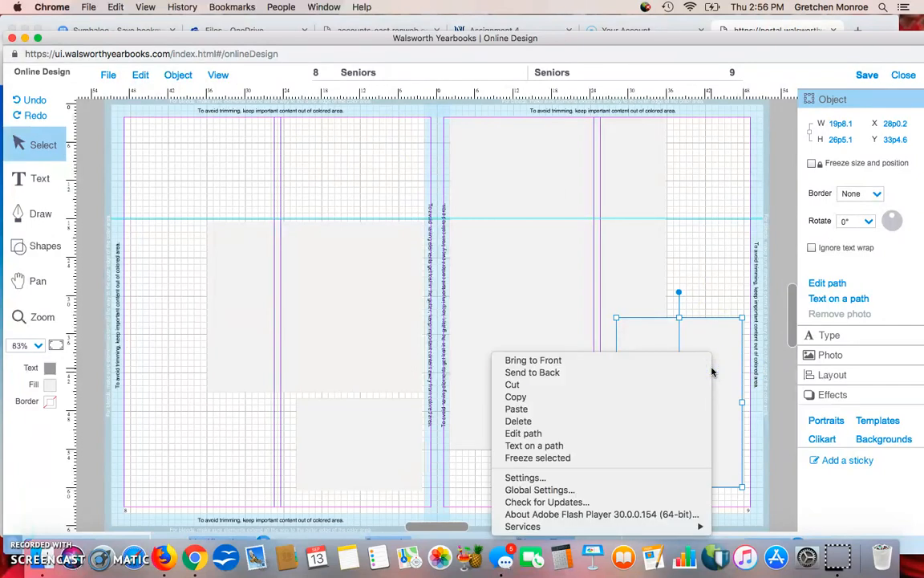
pyautogui.click(648, 367)
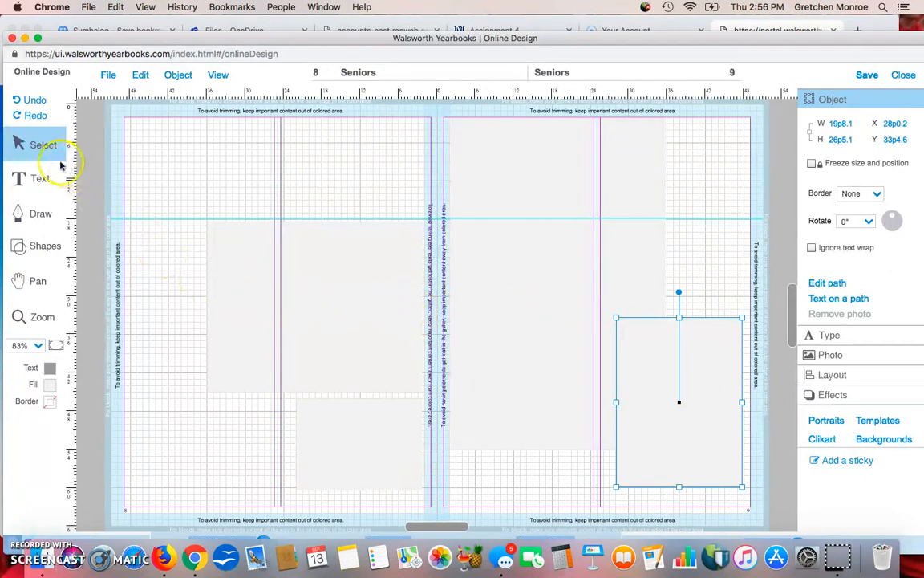
# Move the larger page 8 rectangle up to about Y 18p1.0, closer to the horizontal guide.
pyautogui.click(303, 267)
pyautogui.moveTo(303, 266); pyautogui.dragTo(305, 267)
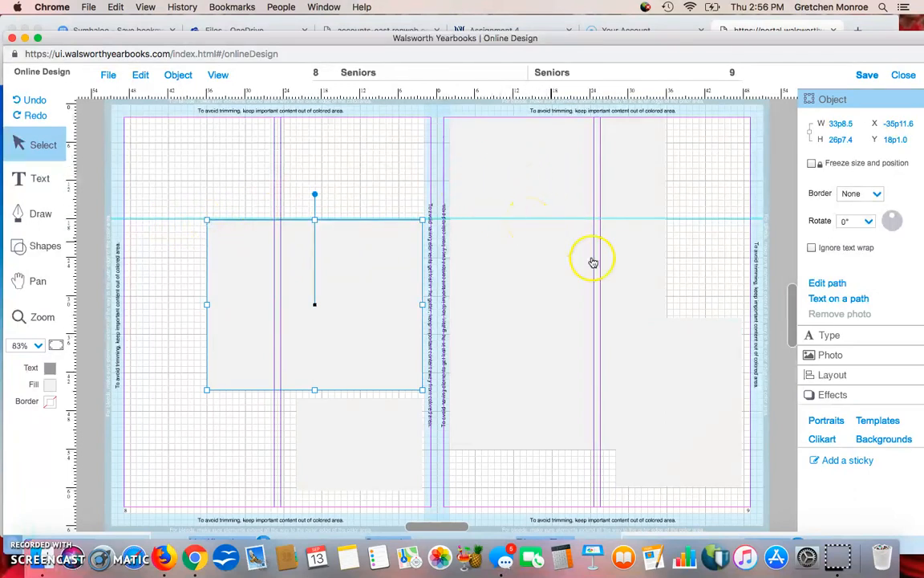
# Open the photo browser for the spread and choose the First Day of School album.
pyautogui.click(575, 538)
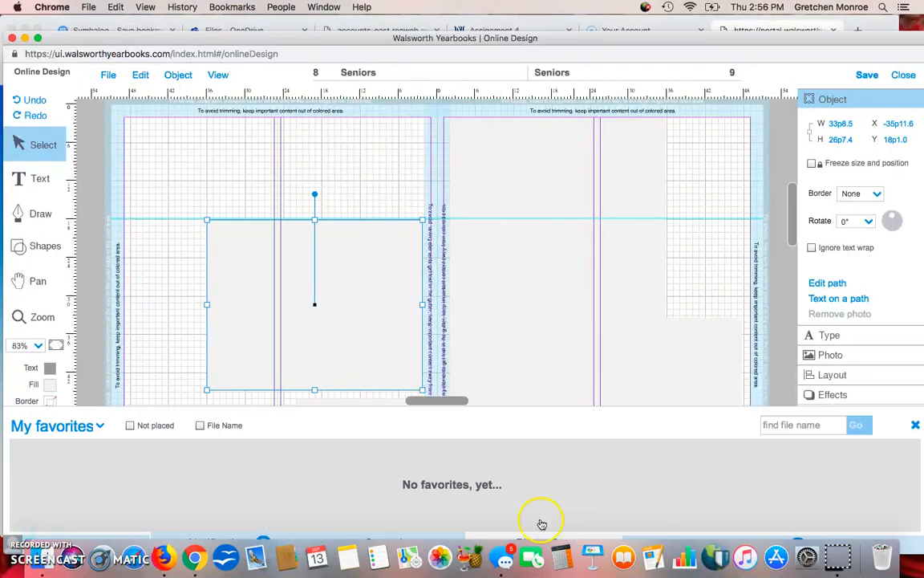
pyautogui.click(101, 426)
pyautogui.click(93, 361)
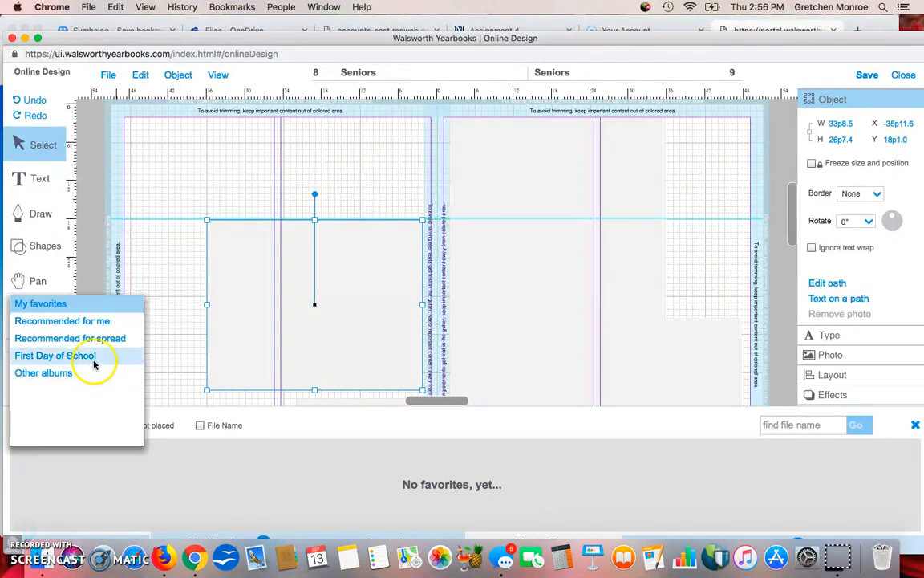